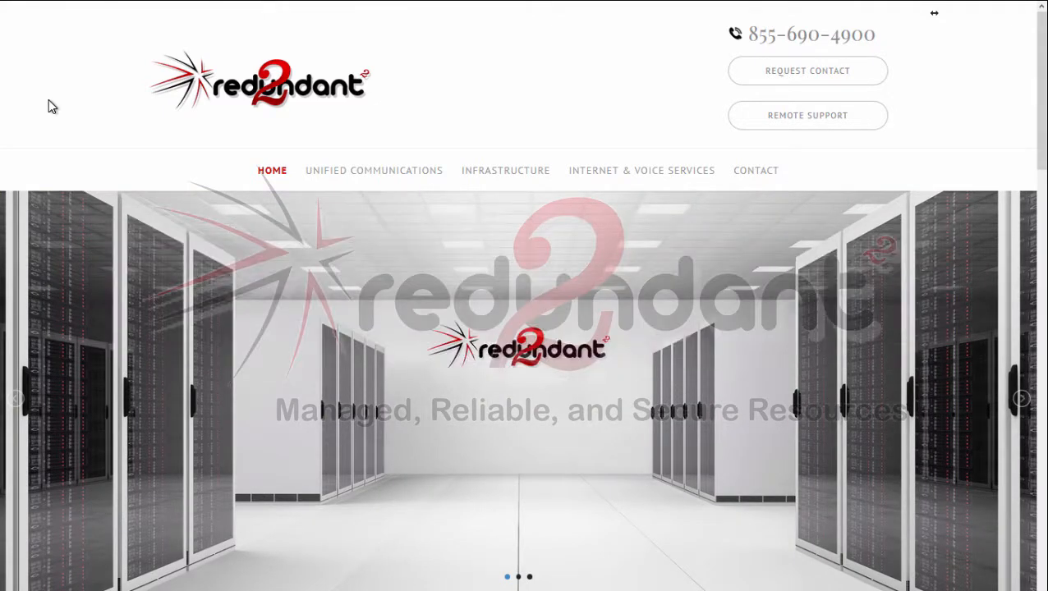
Step: Switch to the Zultys ZAC client and open its settings
key(alt+Tab)
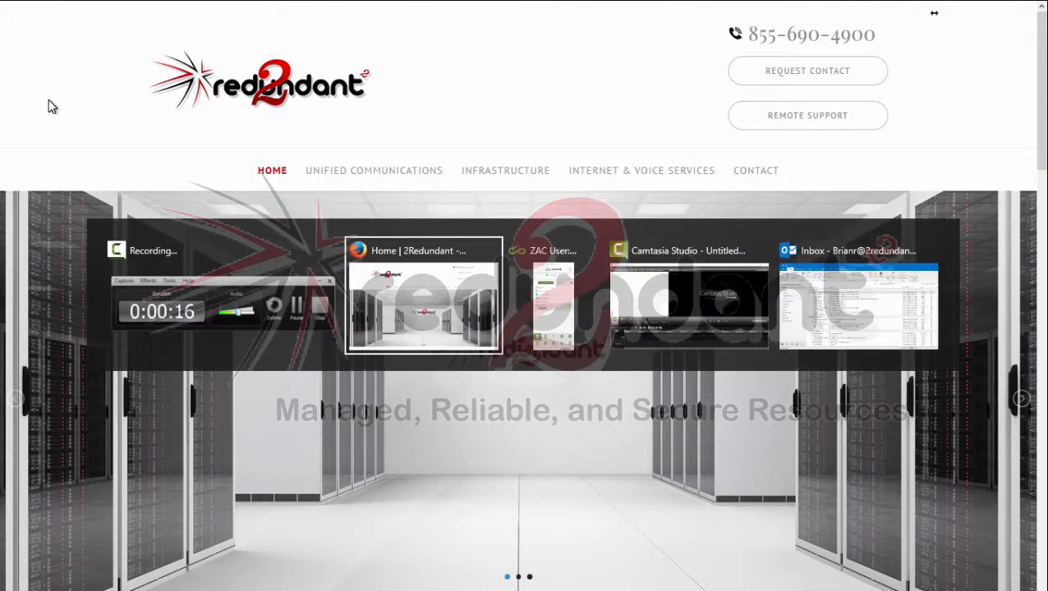
key(alt+Tab)
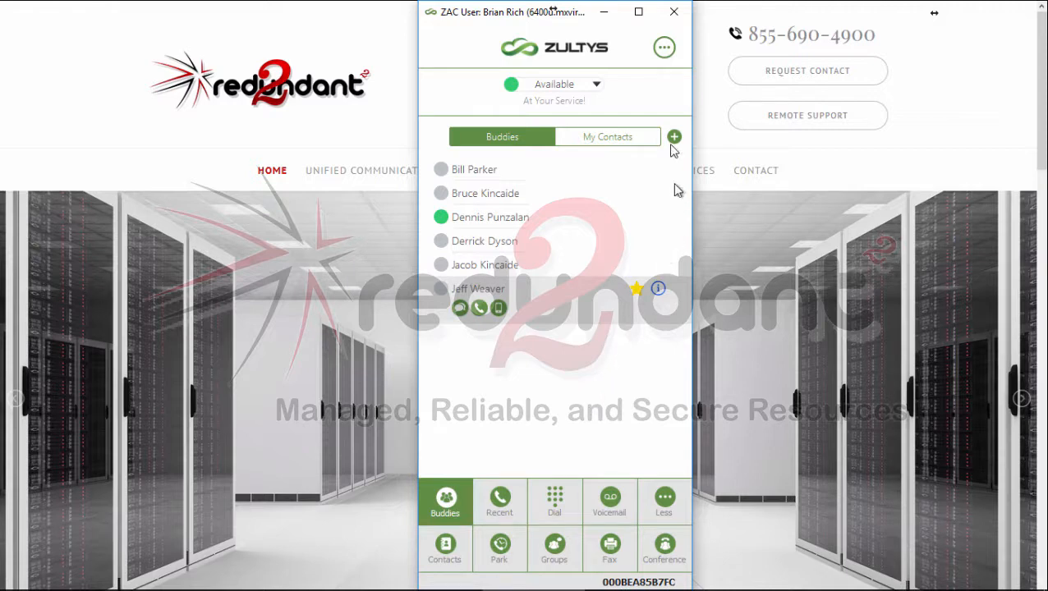
click(664, 48)
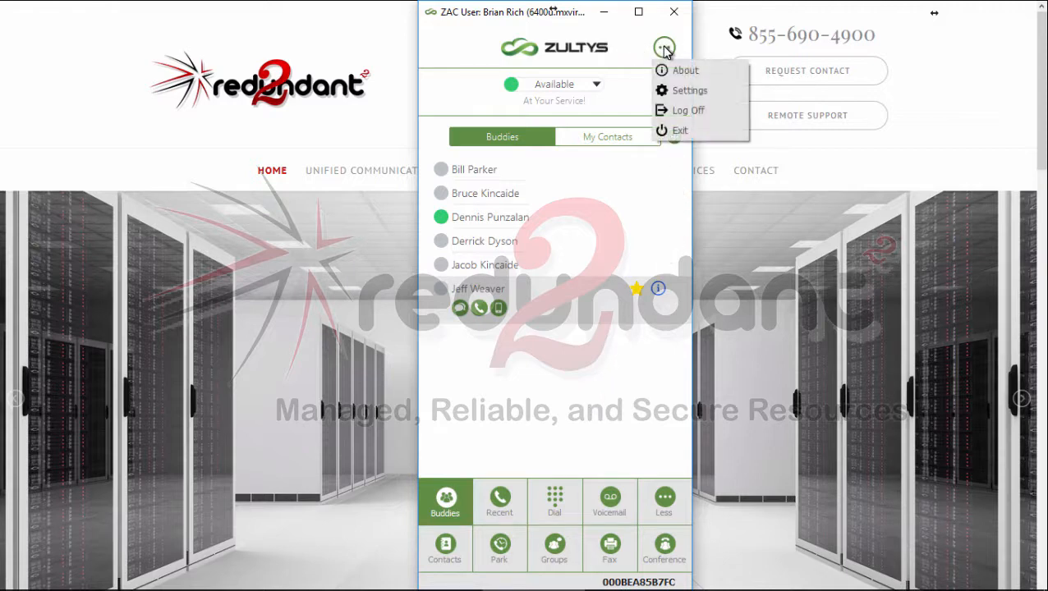
click(698, 95)
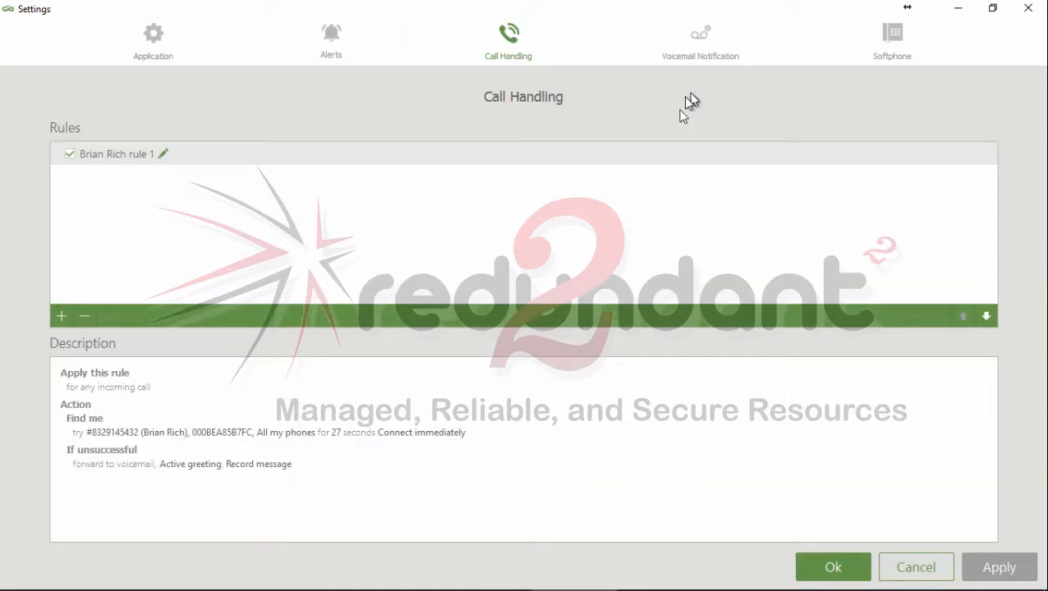
Step: Look over the Application and Alerts settings and return to the Call Handling rules
click(141, 33)
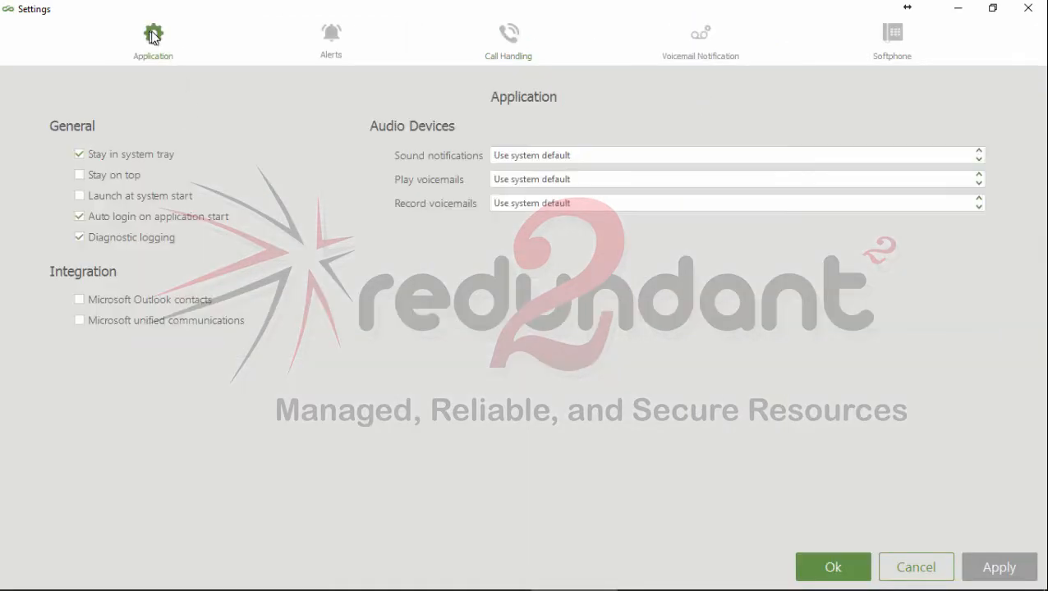
click(332, 41)
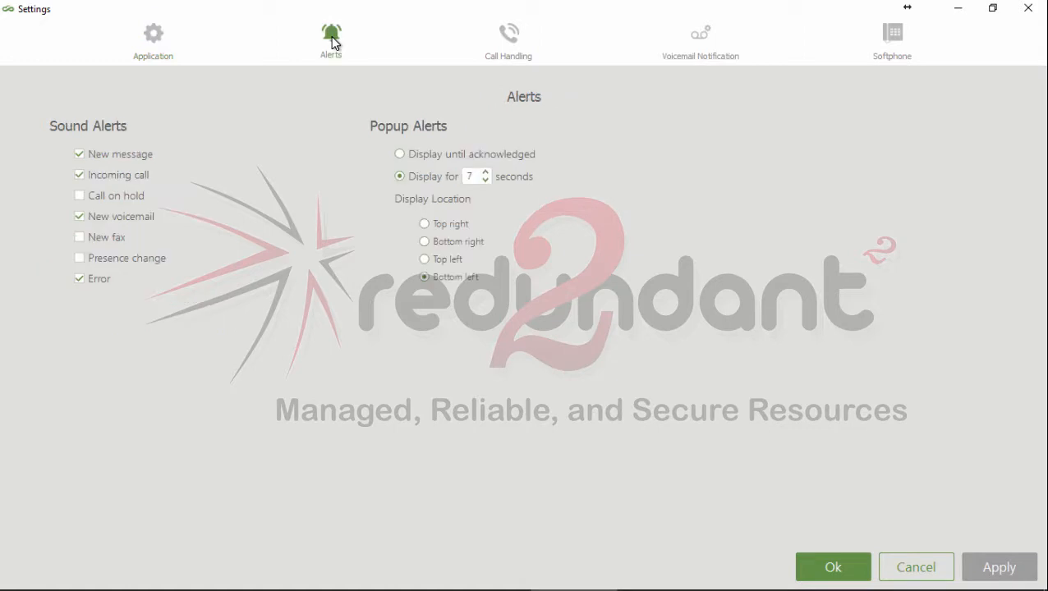
click(512, 41)
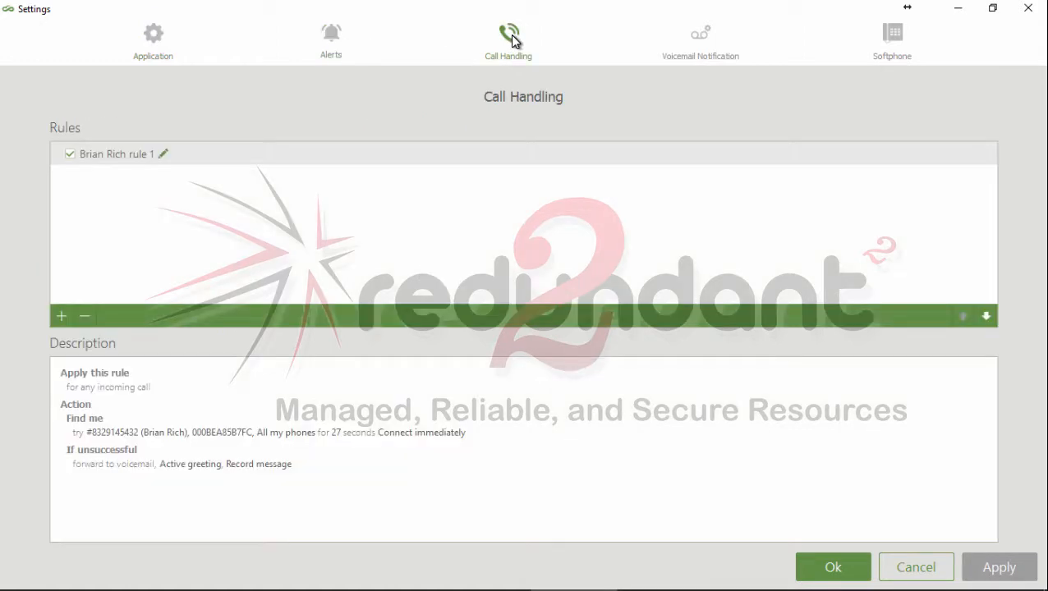
Step: Create a new call handling rule named "Avoid Pesky Sales Guy" that applies to any incoming call
click(60, 315)
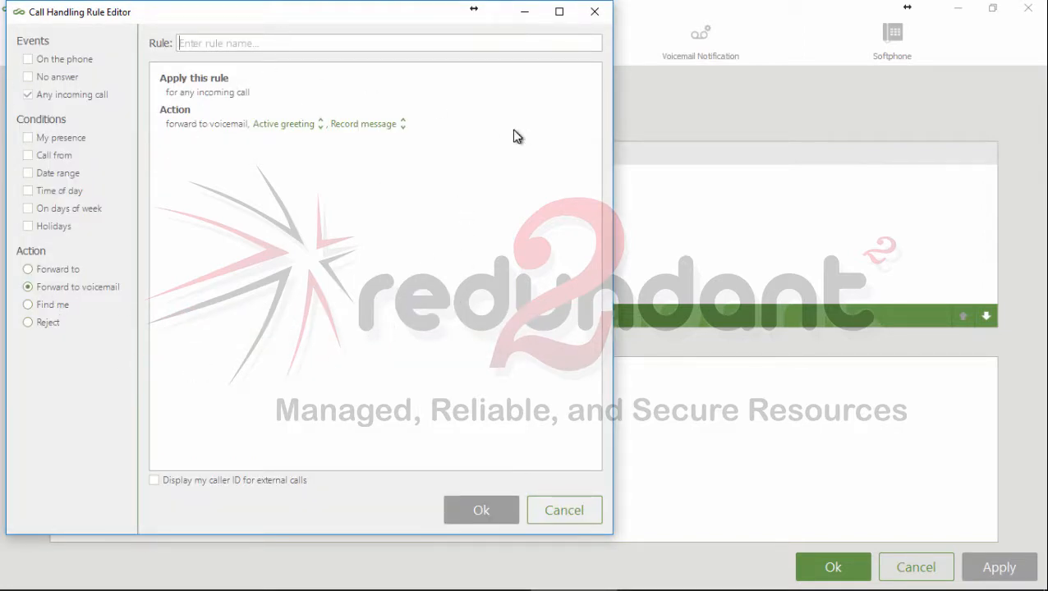
text(Avoid Pesky)
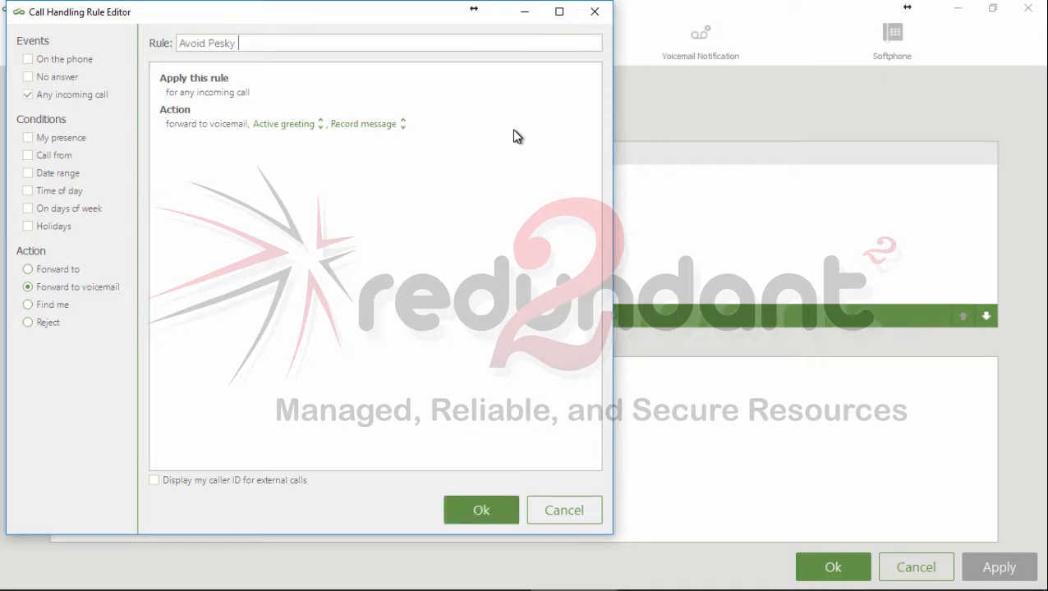
text( Sales Guy)
click(28, 78)
click(27, 95)
Step: Add a Call from condition to the rule with a phone number entry in its caller list
click(28, 156)
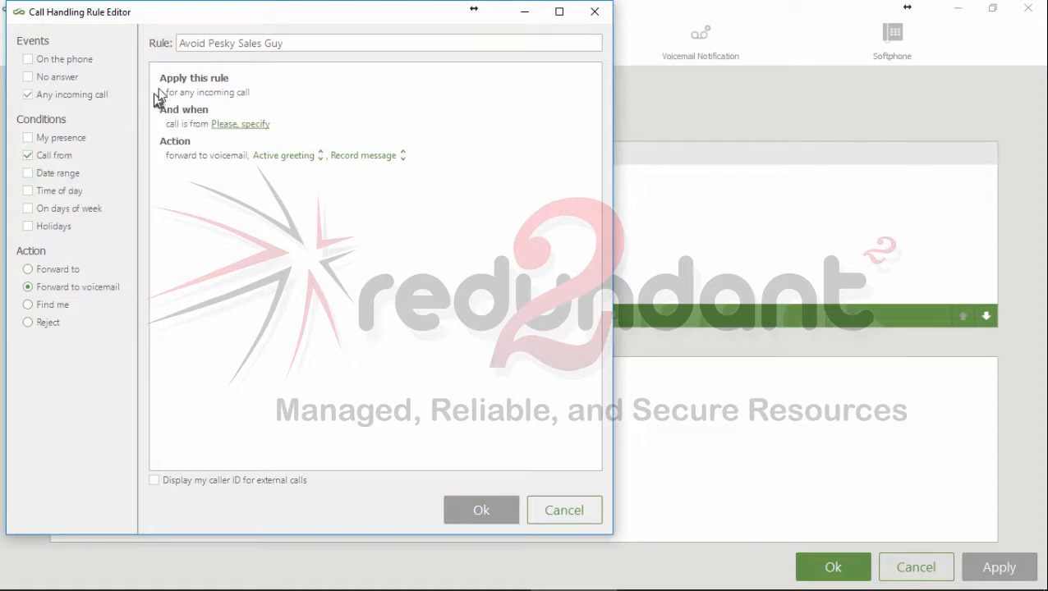
click(225, 125)
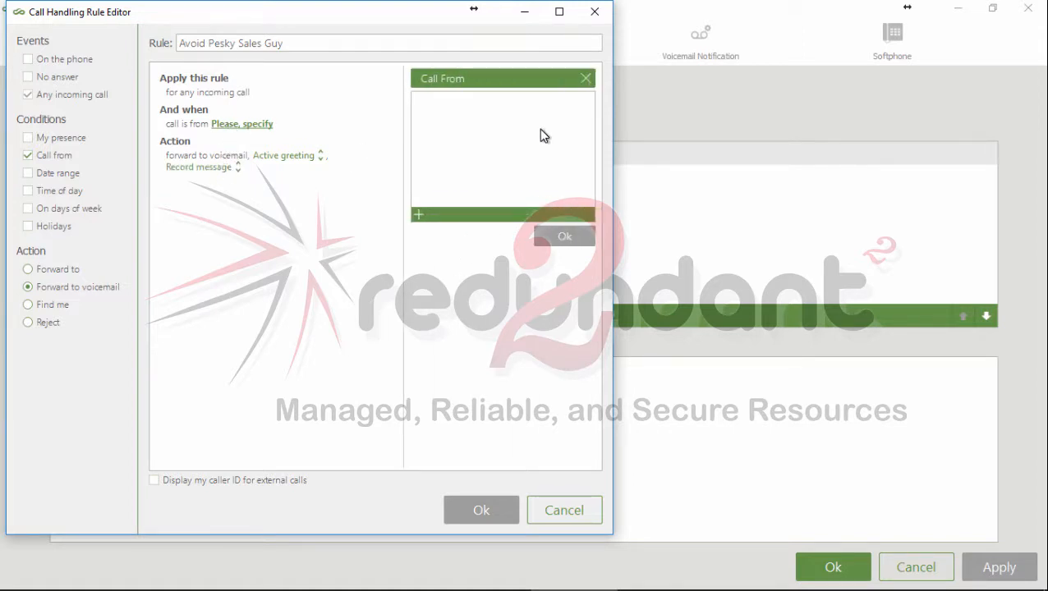
click(418, 216)
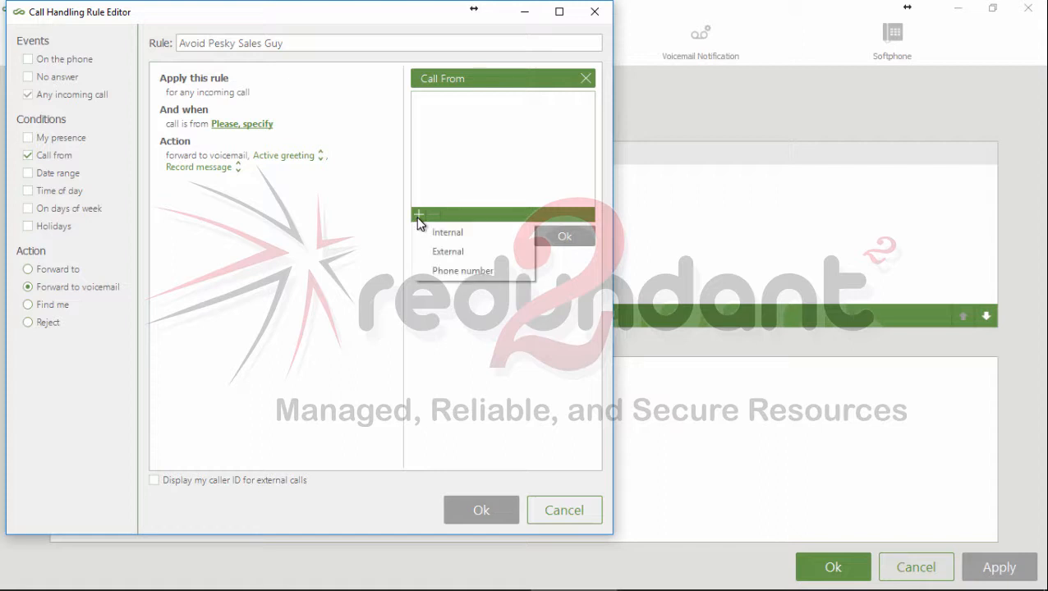
click(484, 277)
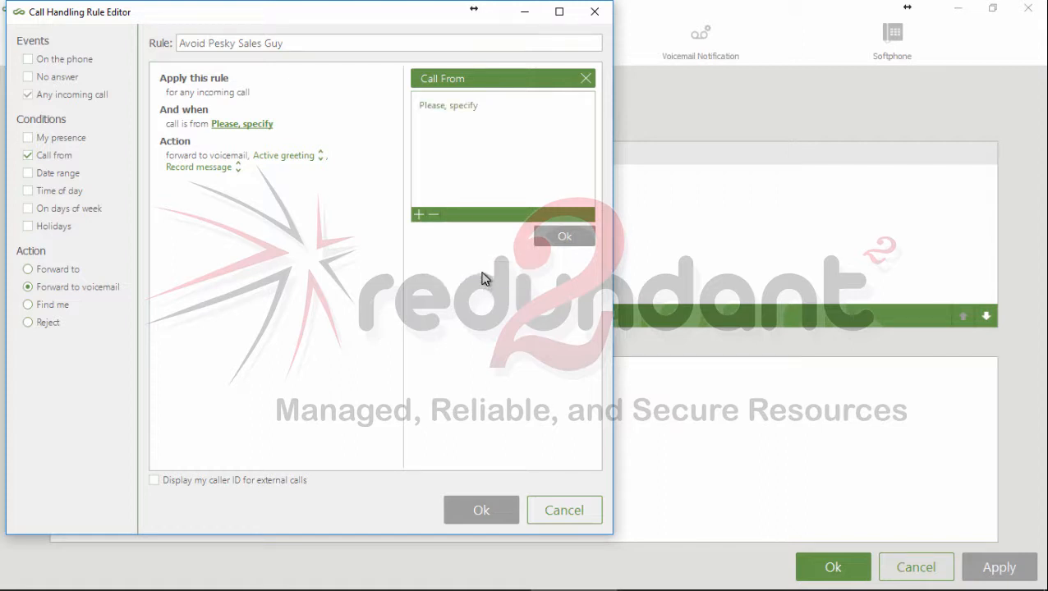
Step: Try to fill in the unwanted caller's phone number and confirm the caller list
click(465, 108)
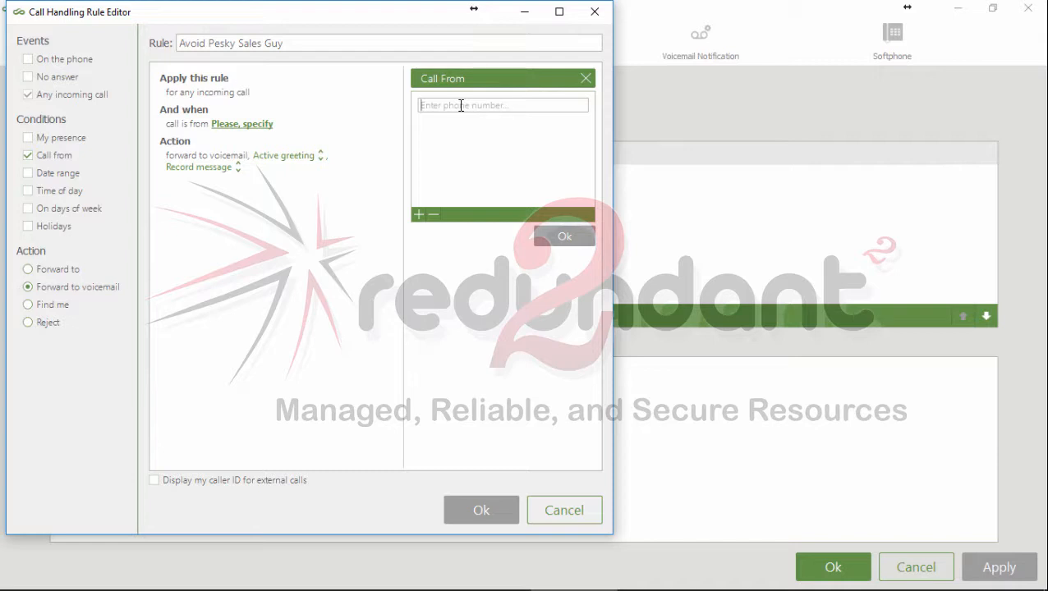
text(8)
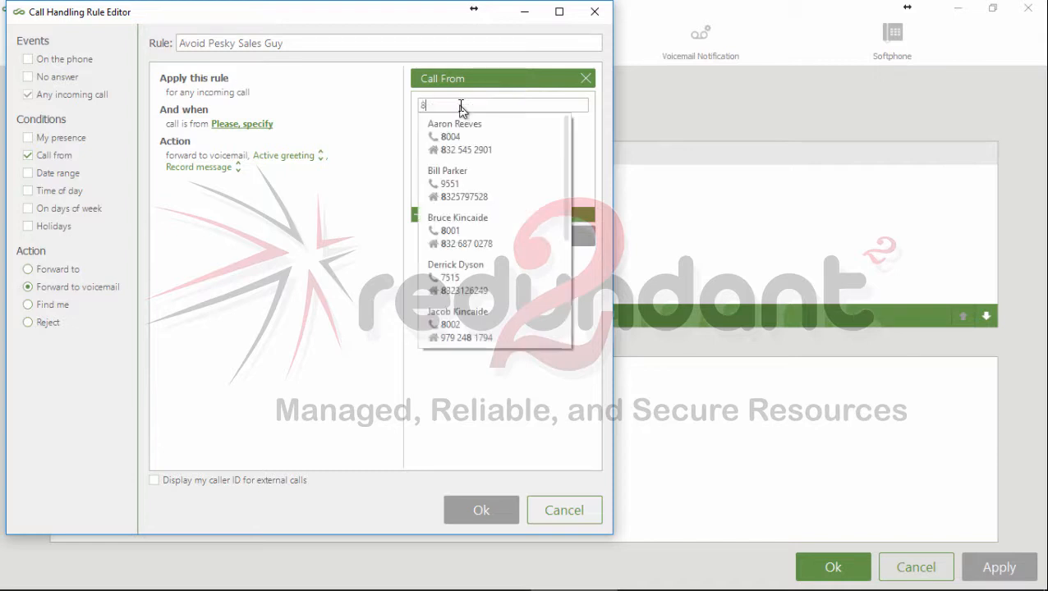
text(0055555)
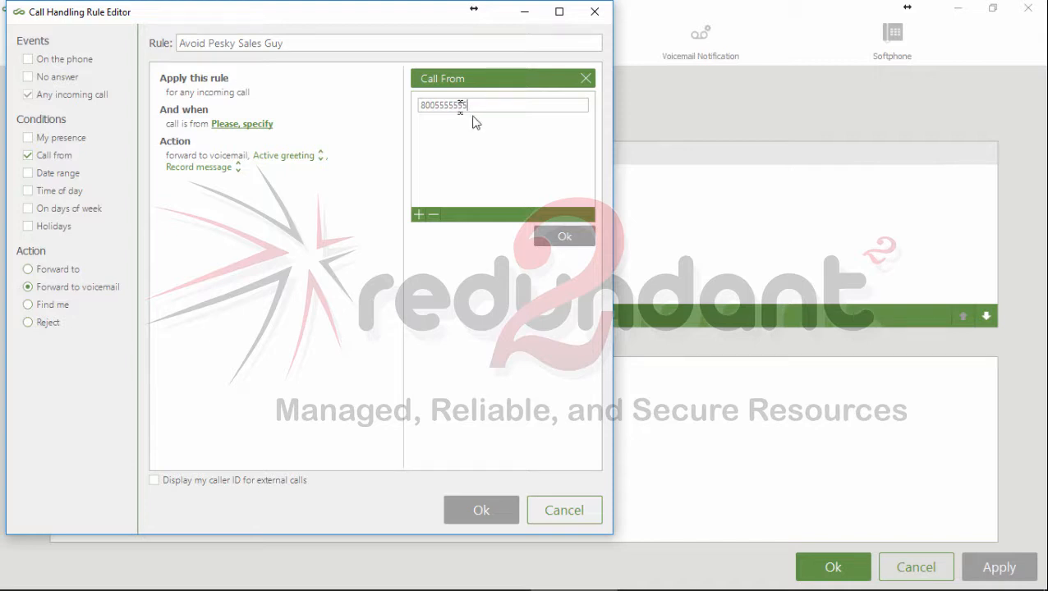
click(565, 237)
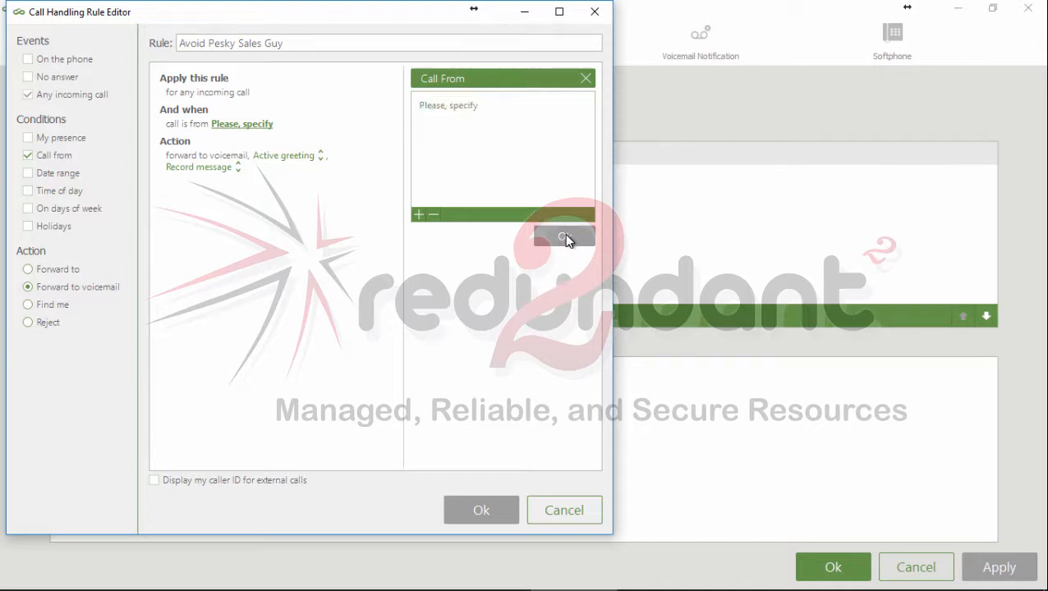
Step: Enter the first unwanted caller's phone number in the unspecified Call From entry
click(461, 106)
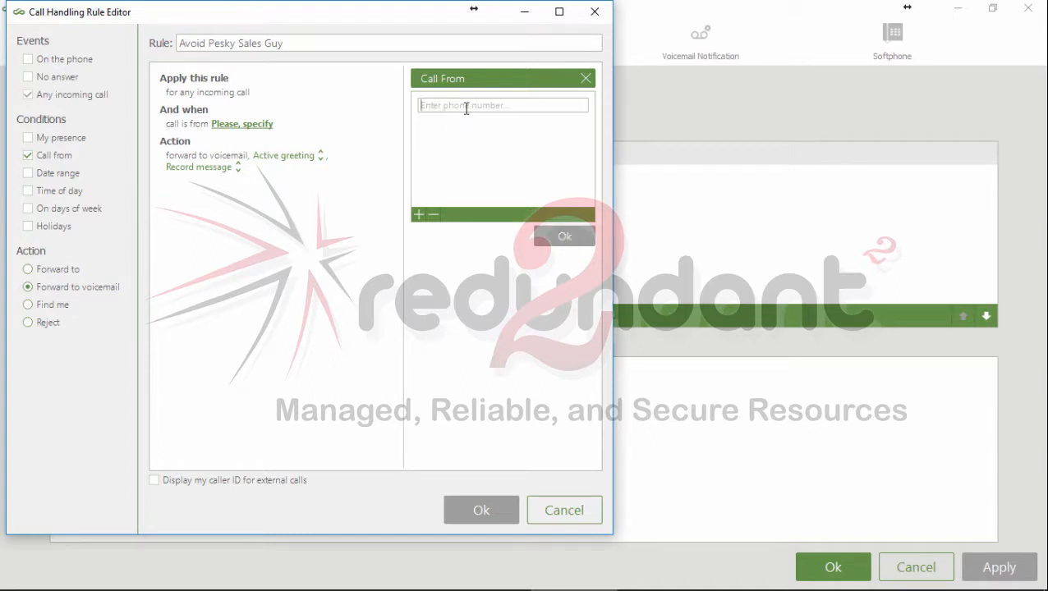
text(8005555555)
key(Return)
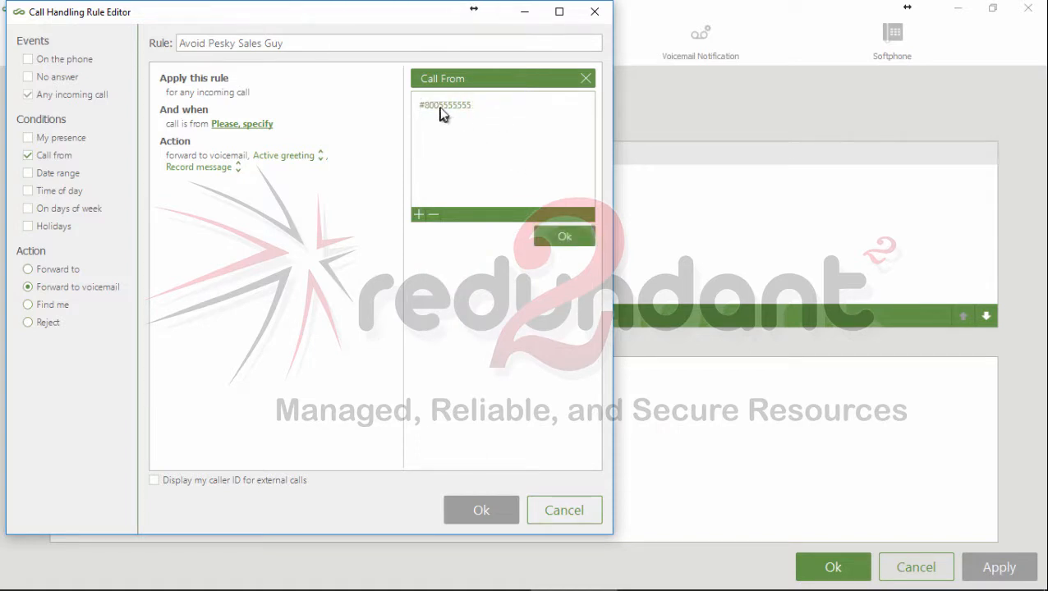
Step: Add a second phone number entry with another unwanted caller's number and confirm the Call From list
click(418, 215)
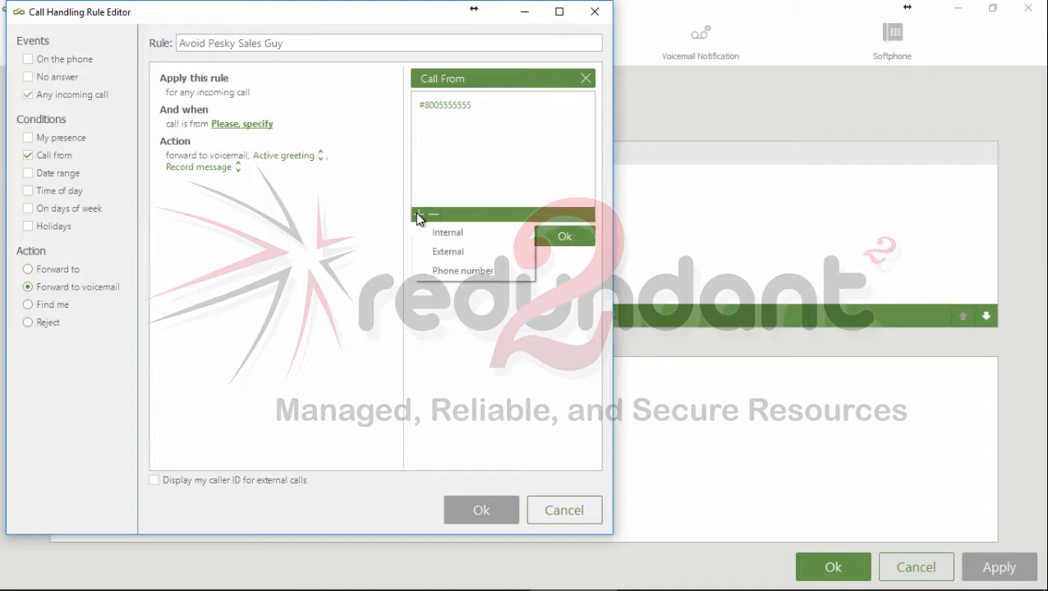
click(461, 272)
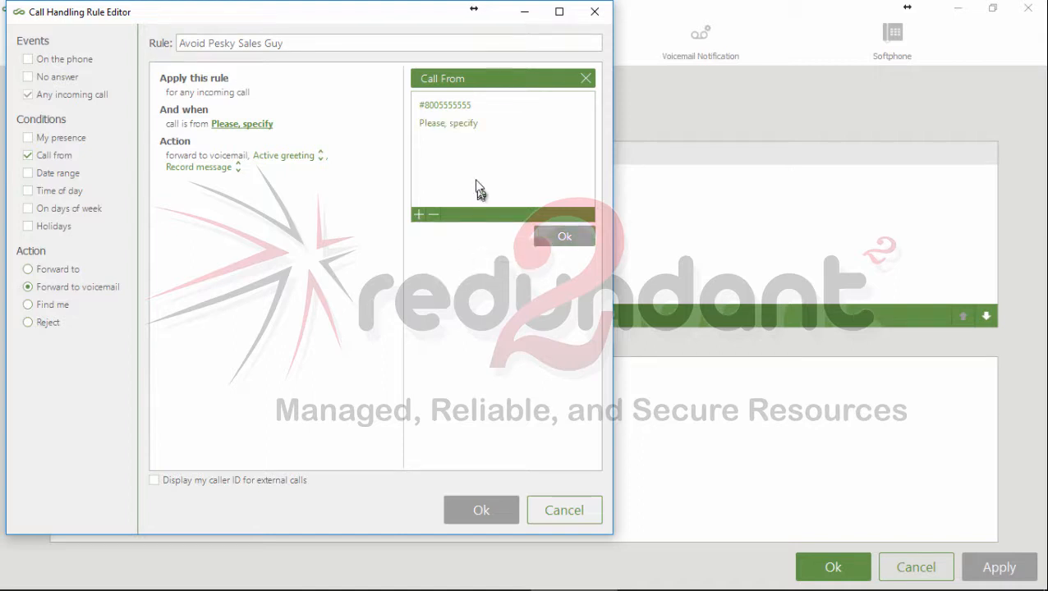
click(460, 125)
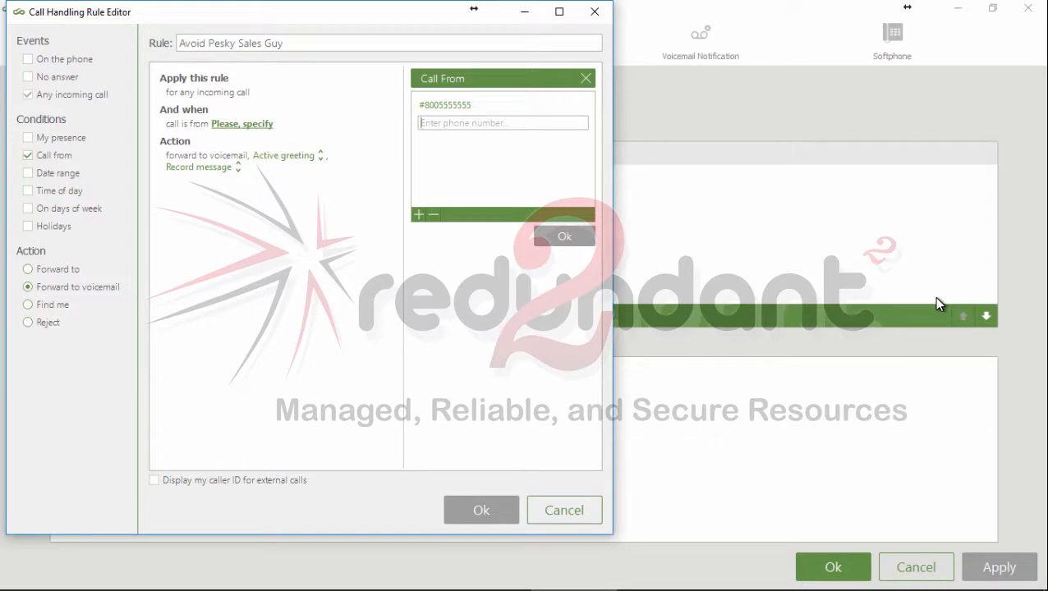
text(555555)
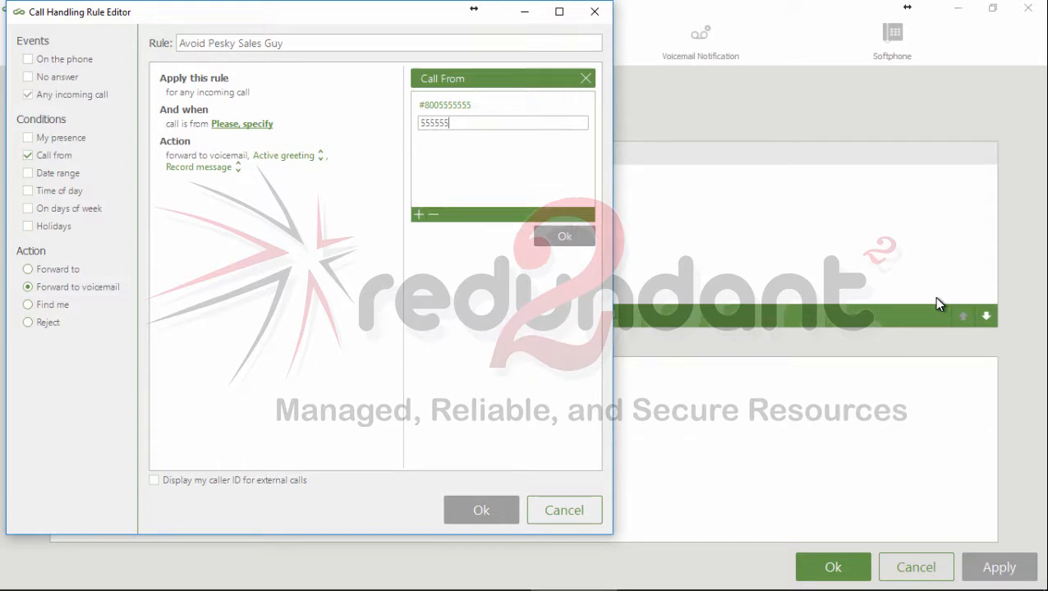
text(5555)
key(Return)
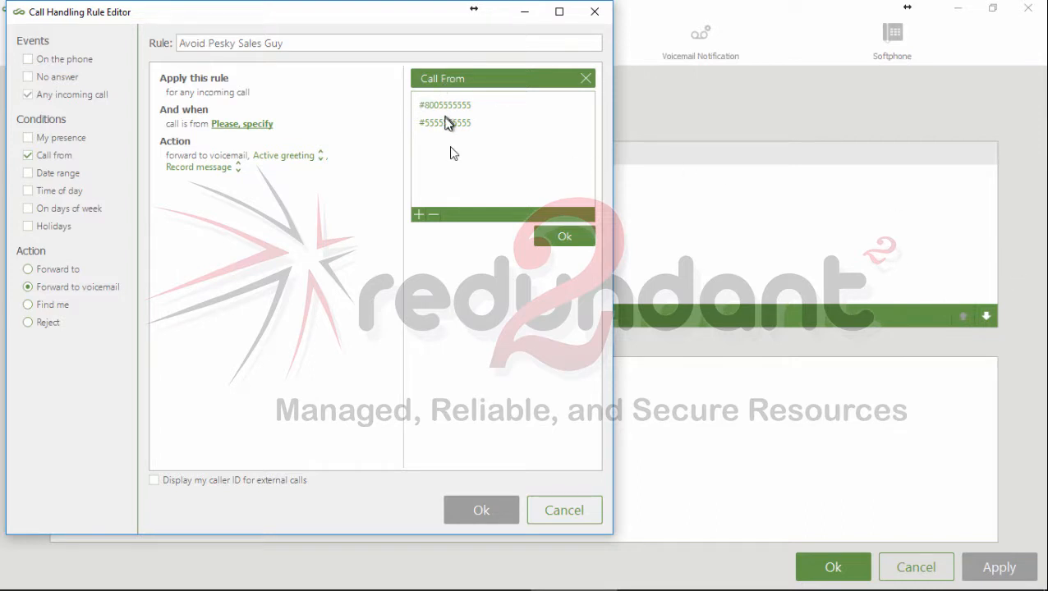
click(563, 238)
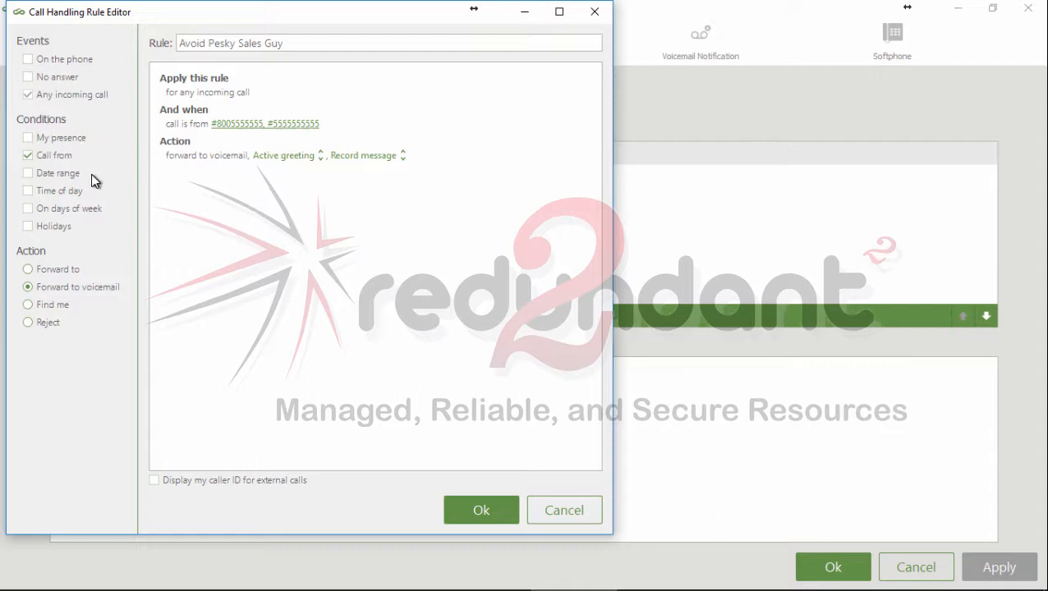
Step: Add a Time of day condition limiting the rule to calls received from 9:00 AM to 11:00 AM
click(28, 192)
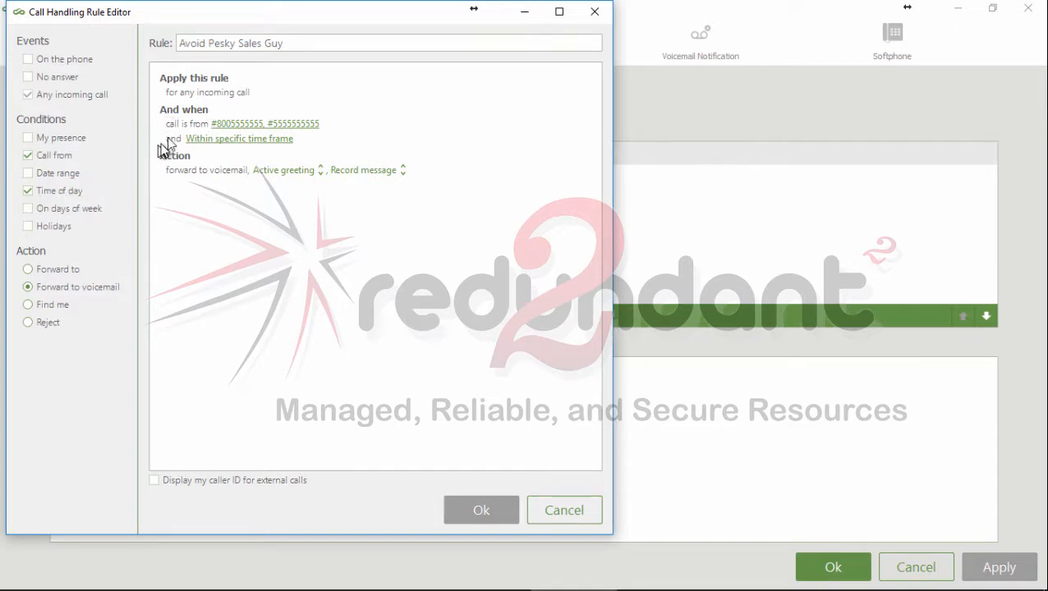
click(235, 139)
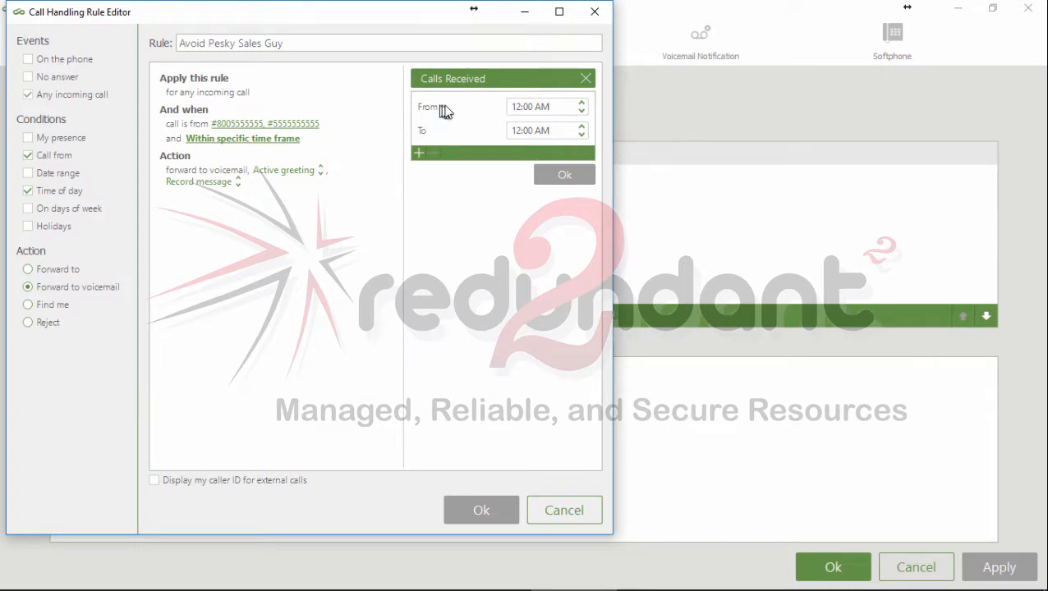
click(515, 106)
text(9)
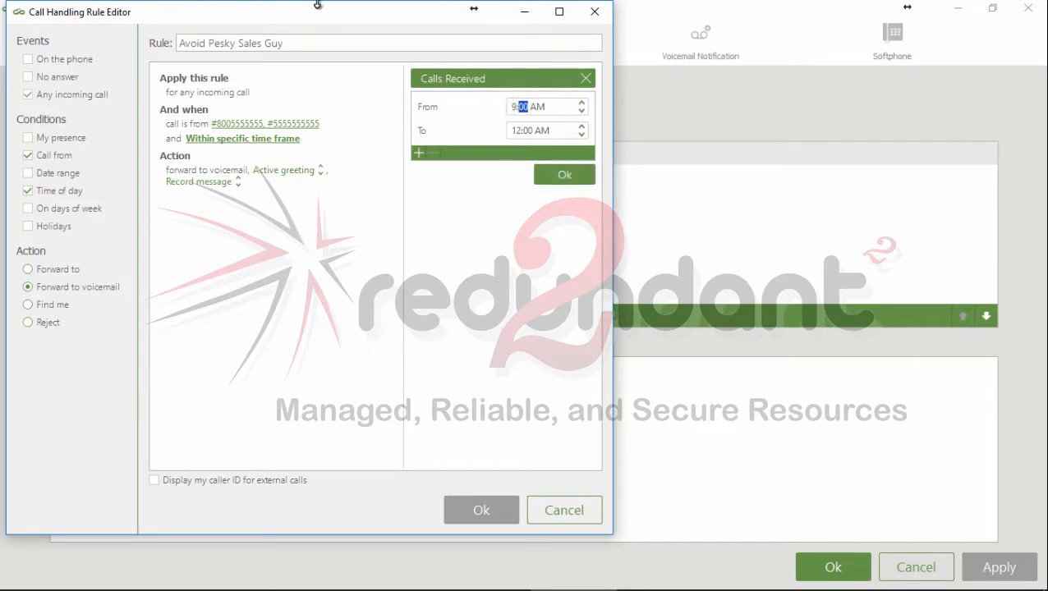
click(516, 130)
click(516, 130)
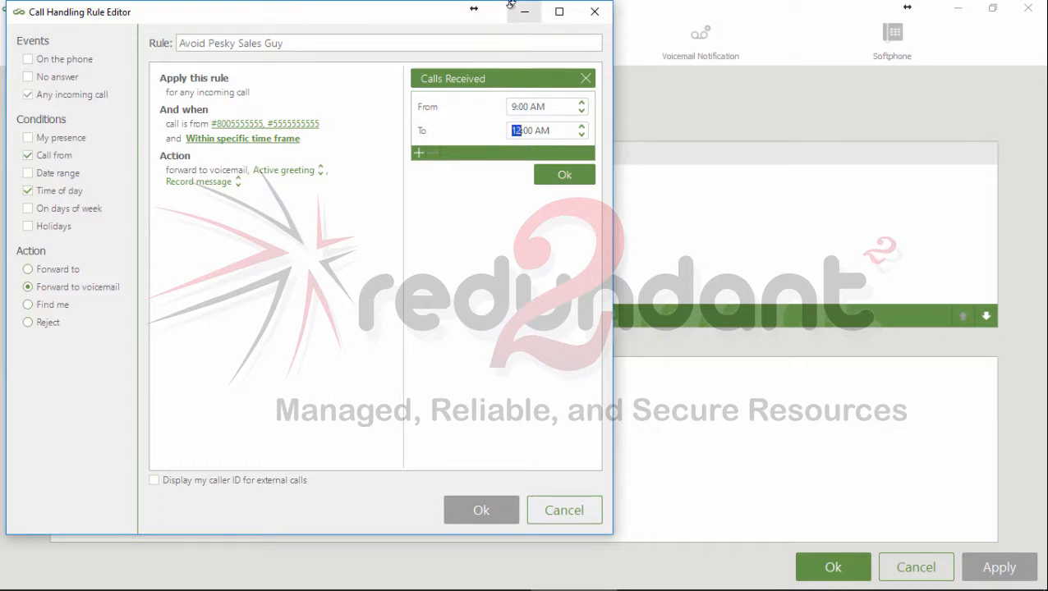
text(11)
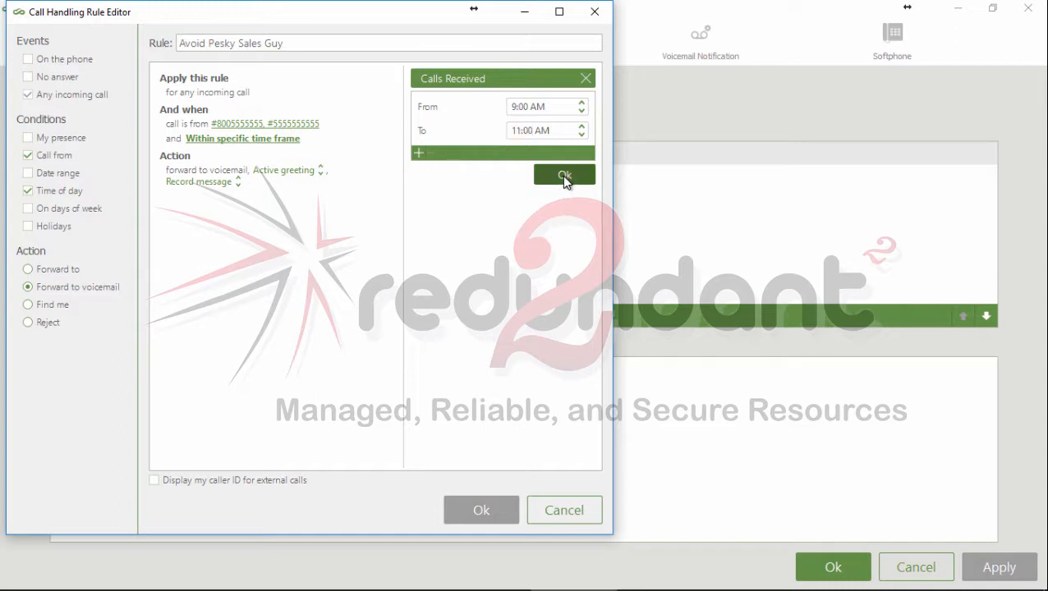
click(564, 178)
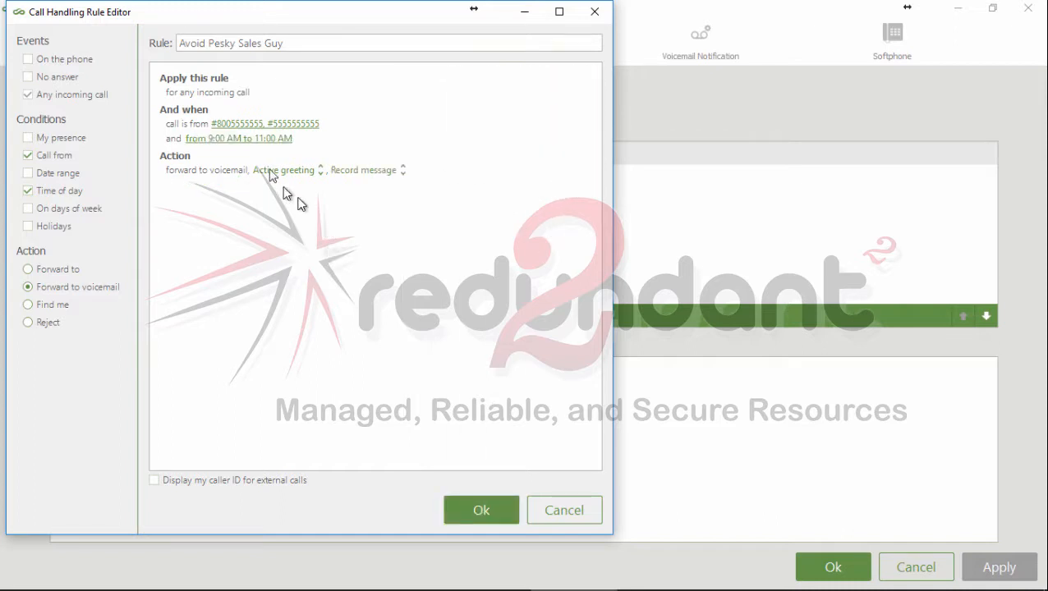
Step: Add an On days of week condition covering Monday, Tuesday, Wednesday and Thursday
click(28, 210)
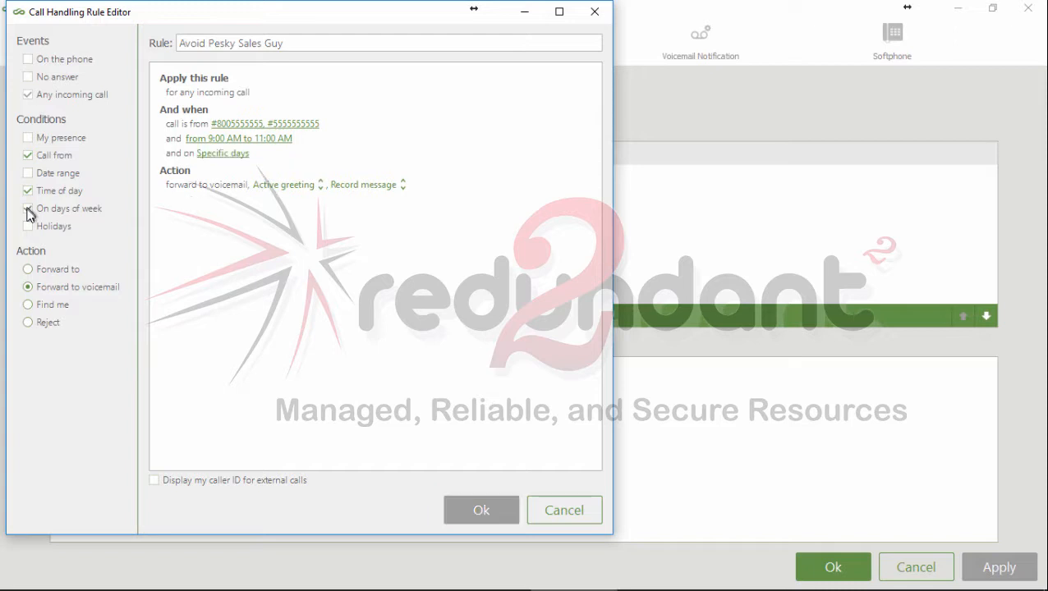
click(210, 156)
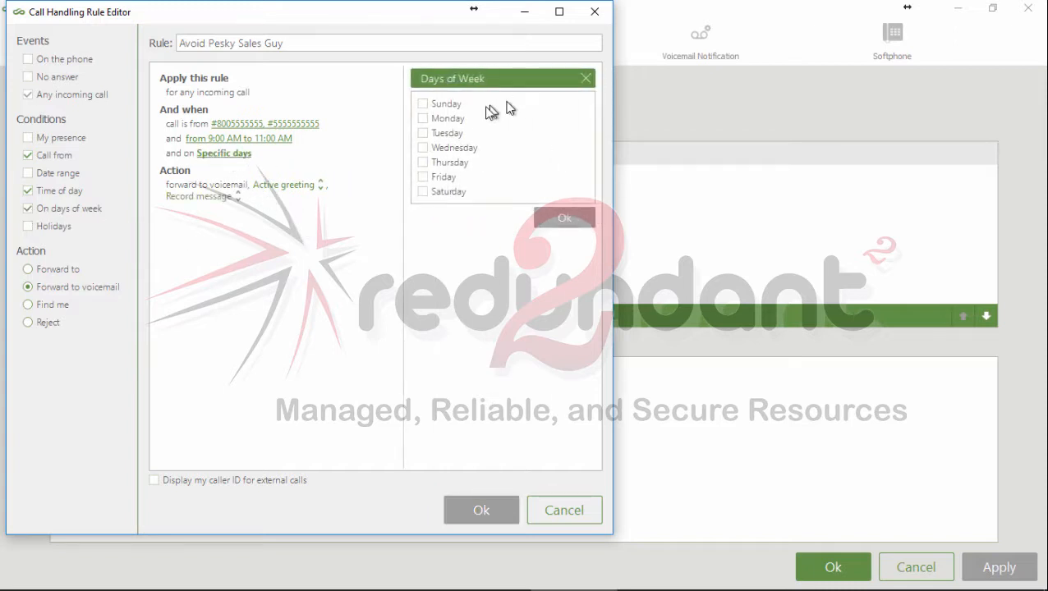
click(423, 119)
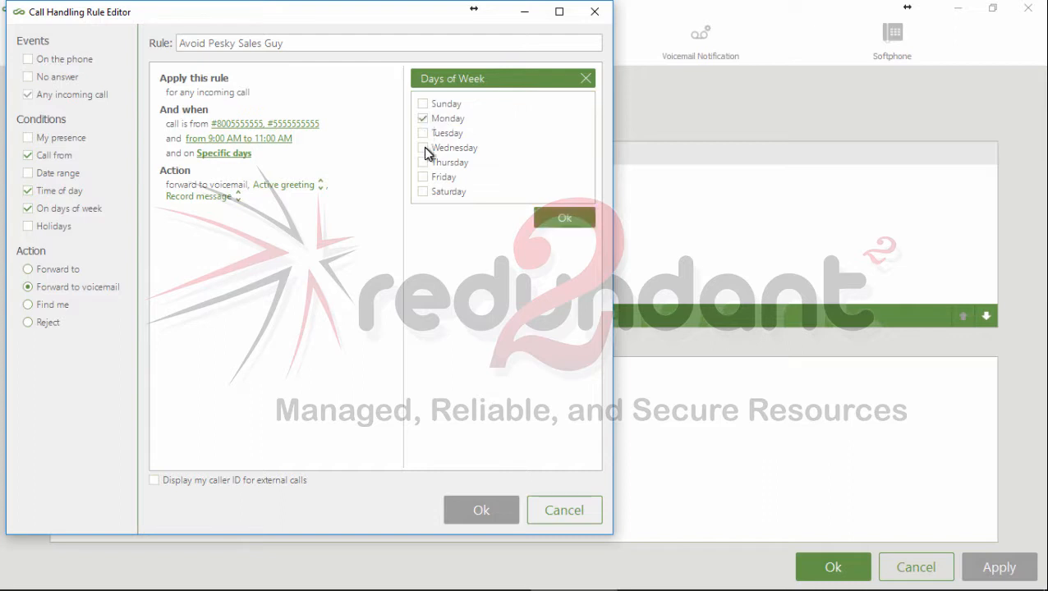
click(423, 147)
click(423, 134)
click(423, 162)
click(565, 218)
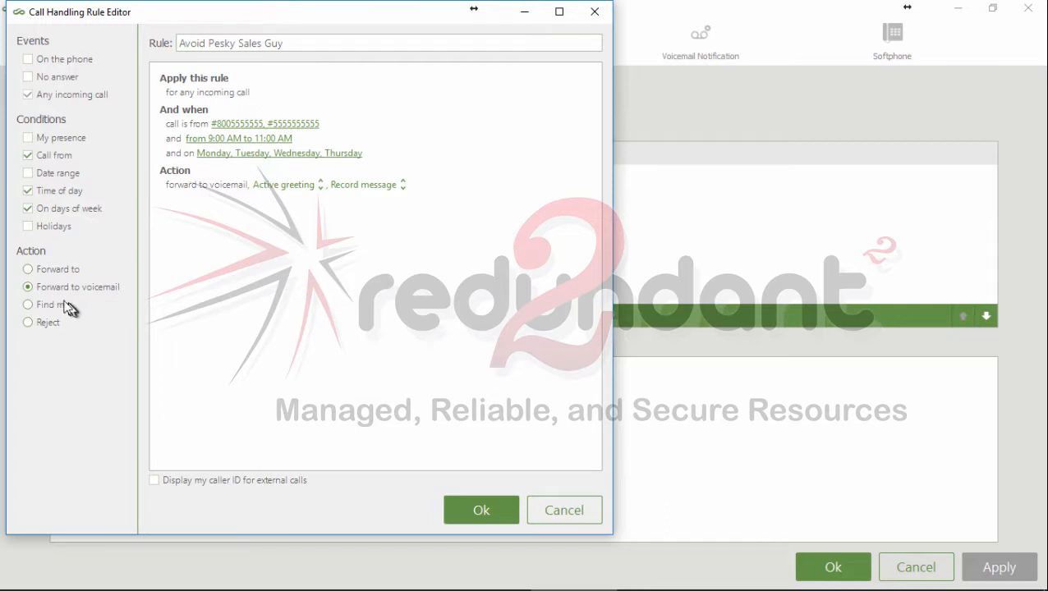
Step: Set the rule's action to Forward to, with a colleague's extension as the target
click(30, 271)
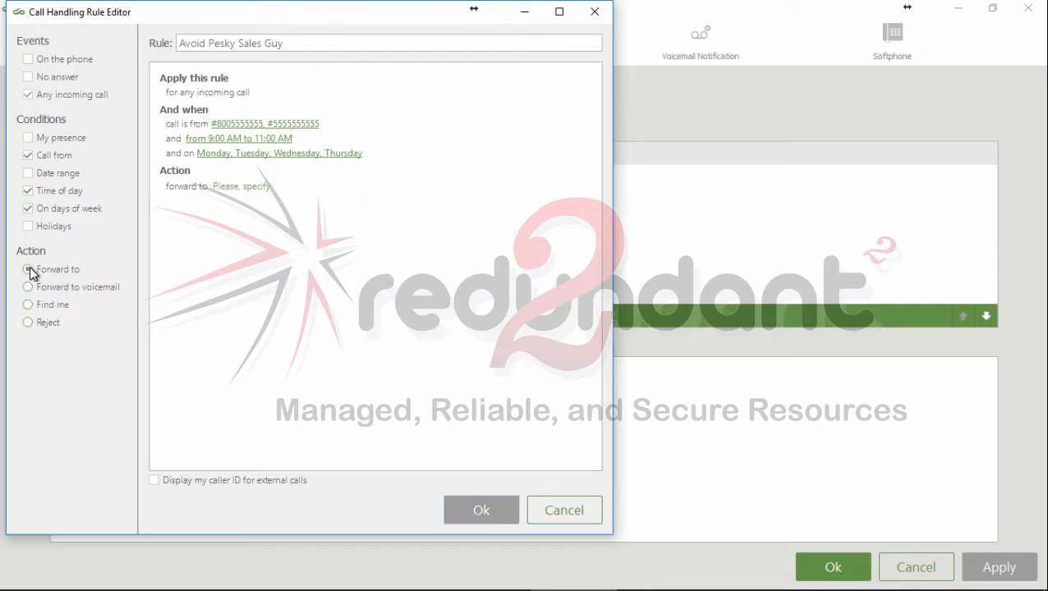
click(225, 184)
text(911)
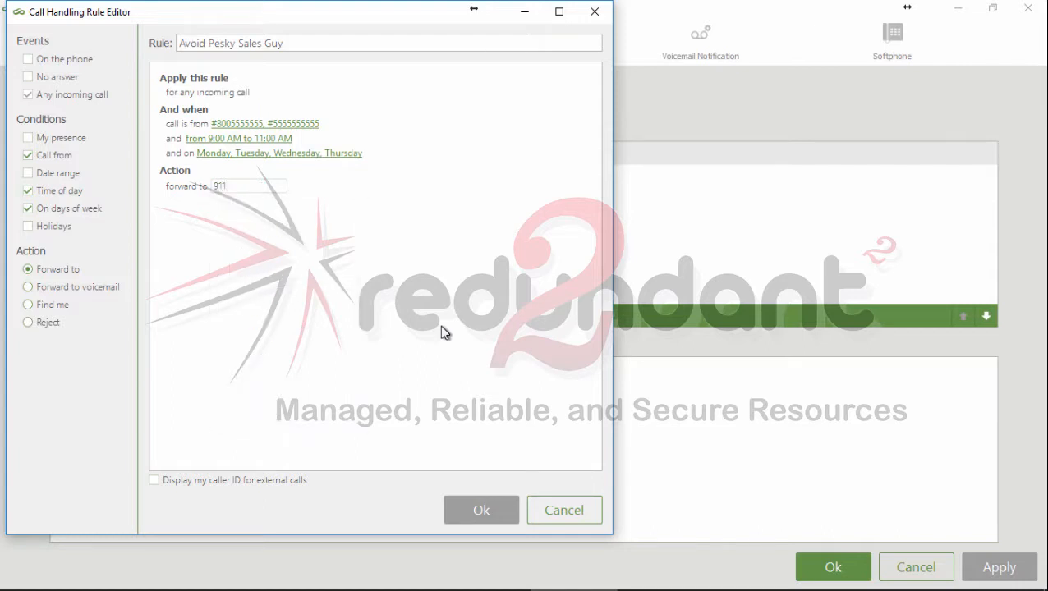
key(BackSpace)
key(BackSpace)
key(BackSpace)
text(751)
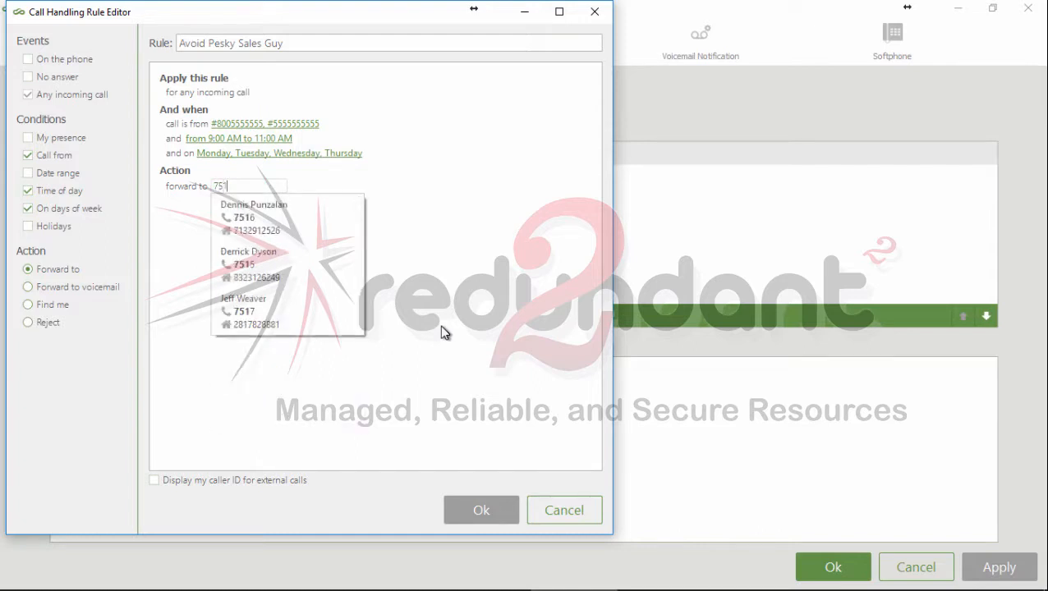
text(5)
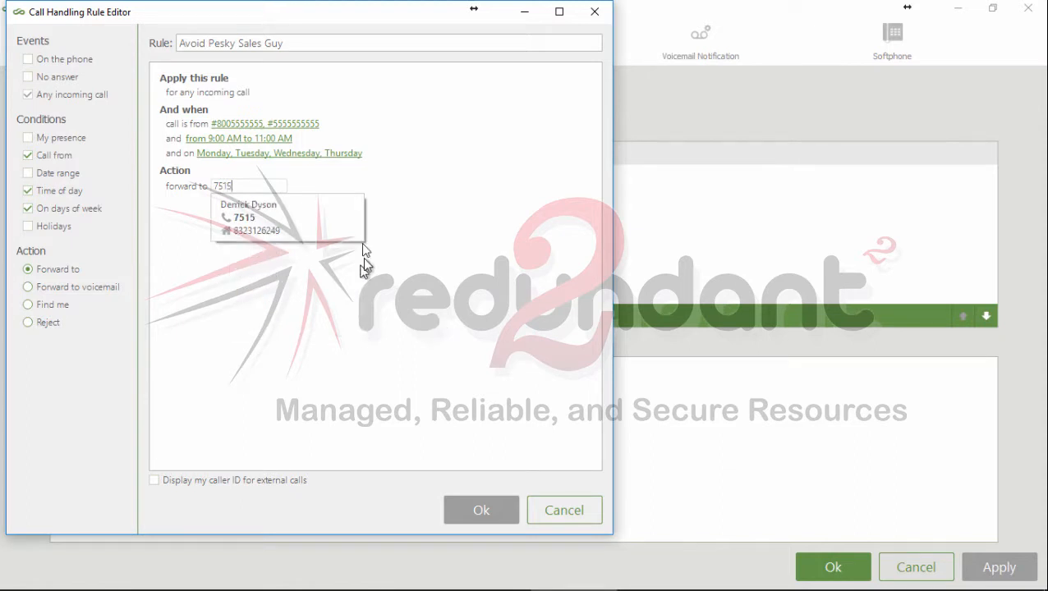
click(252, 218)
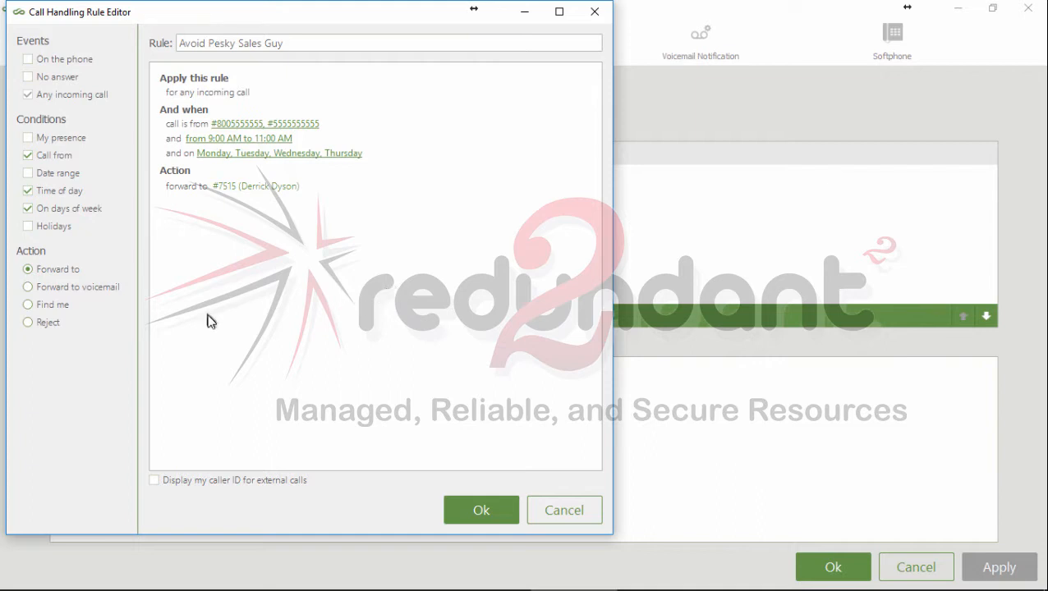
Step: Try the Forward to voicemail, Find me and Reject actions for the rule in turn
click(29, 288)
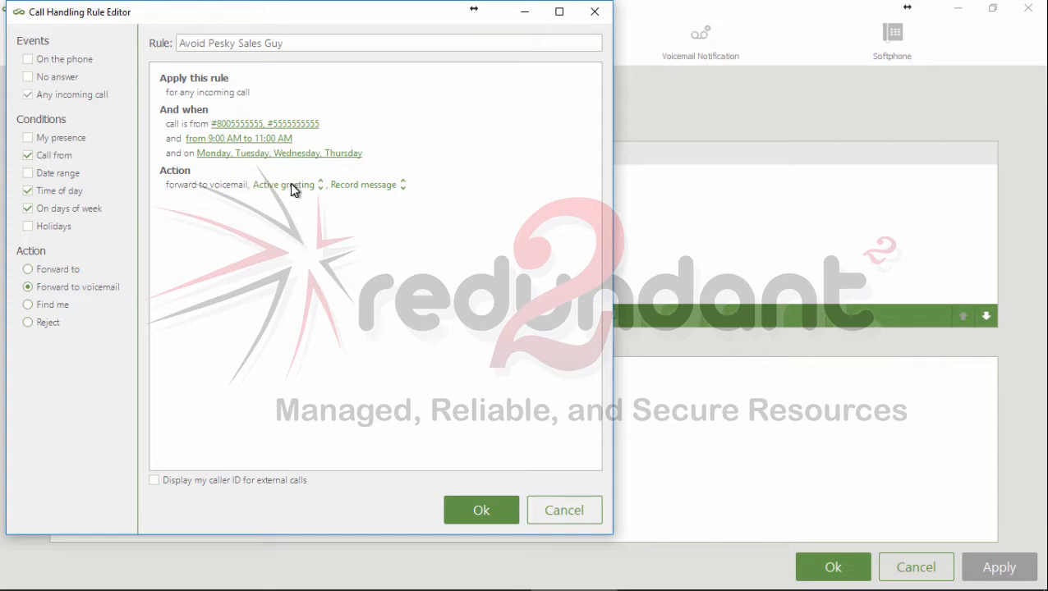
click(28, 306)
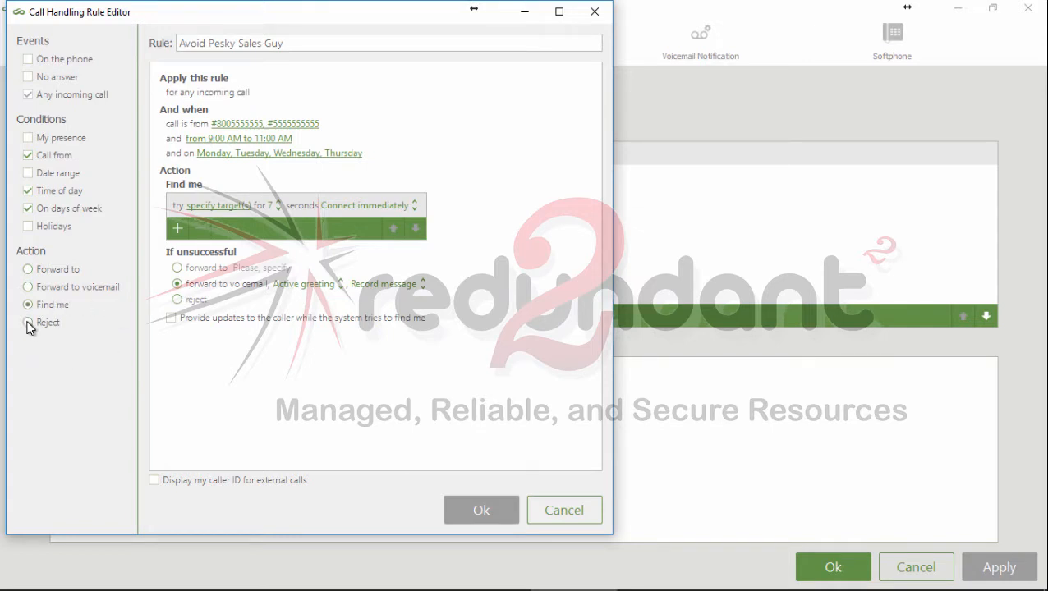
click(27, 323)
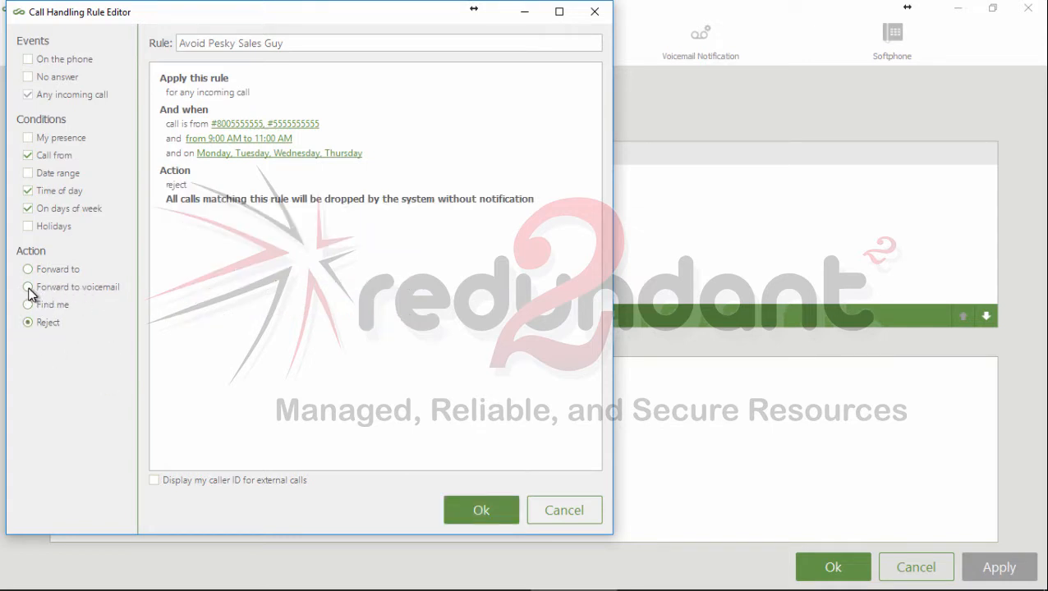
Step: Set the rule's action to Forward to voicemail with Active greeting and Record message, and save the rule
click(29, 288)
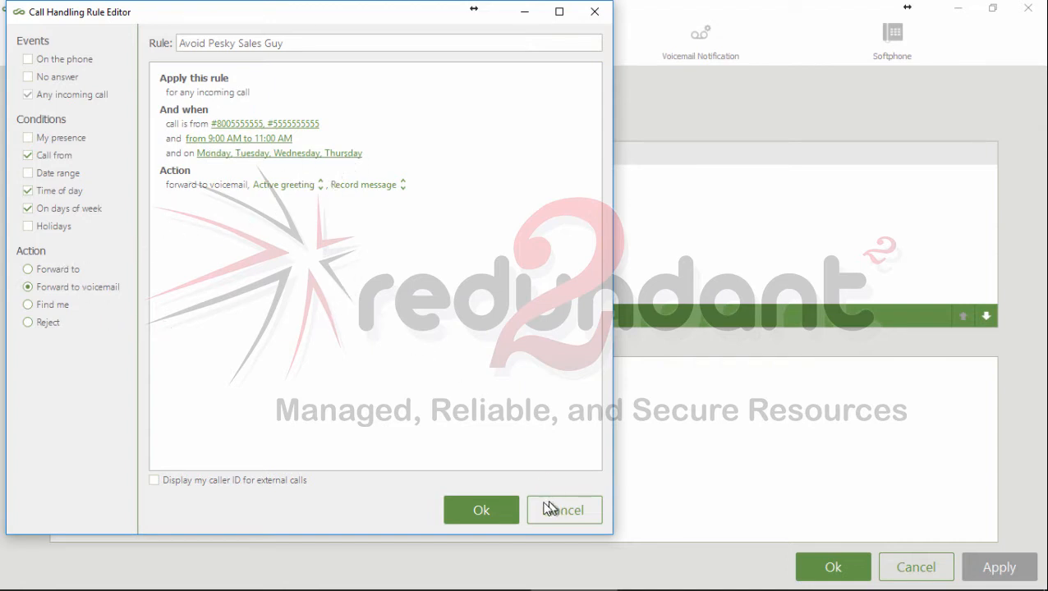
click(480, 511)
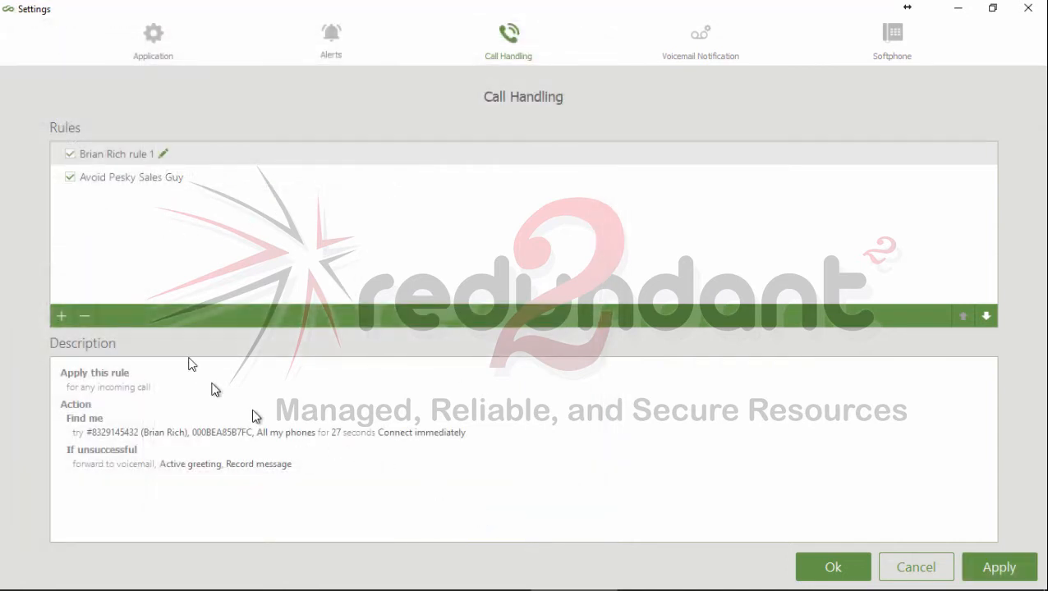
Step: Apply the call handling settings with the Avoid Pesky Sales Guy rule enabled and close the settings
click(70, 177)
click(70, 177)
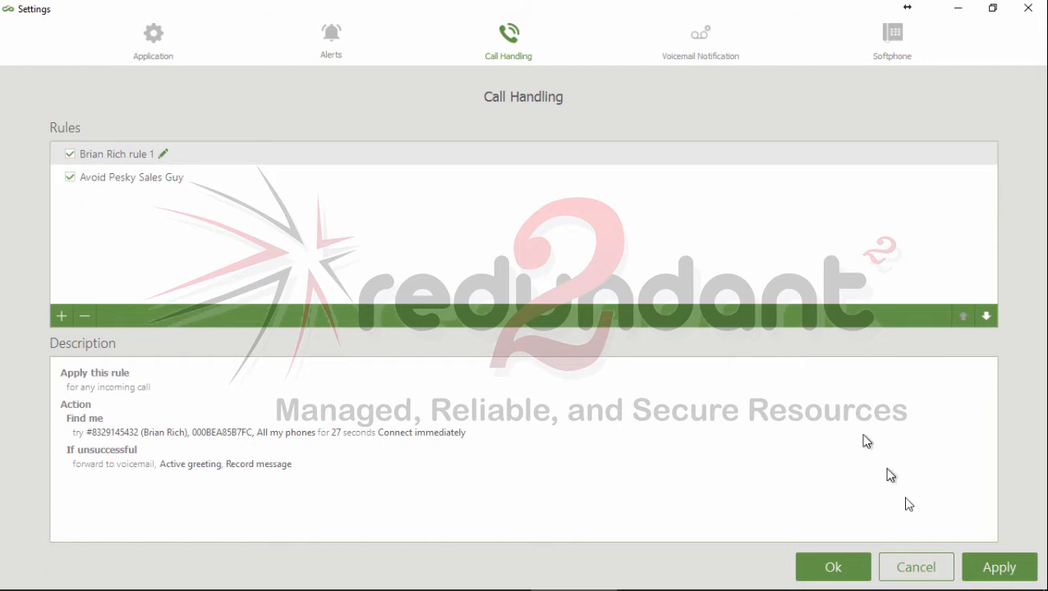
click(1006, 572)
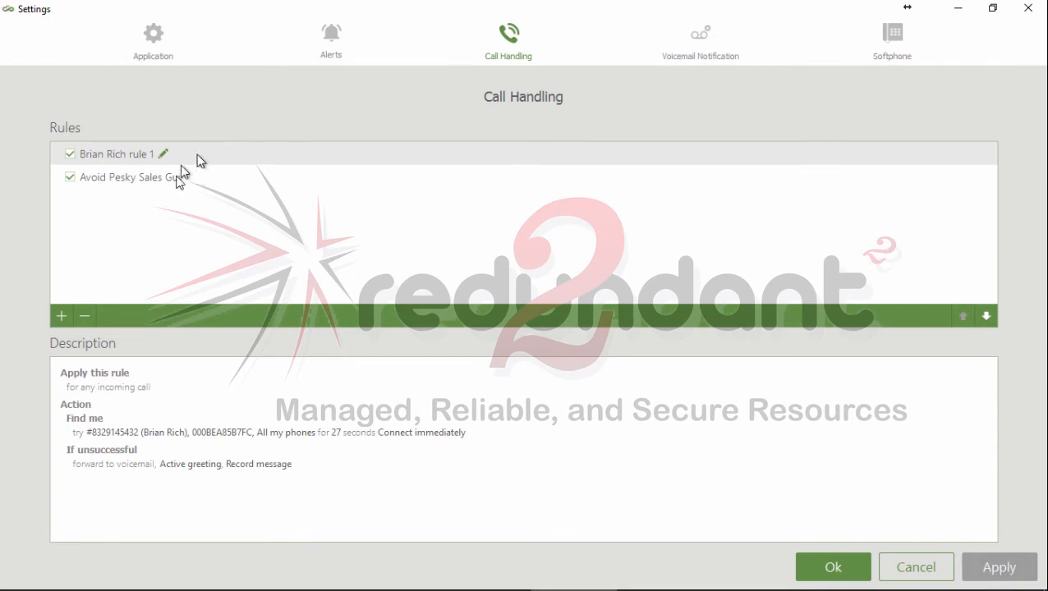
click(839, 568)
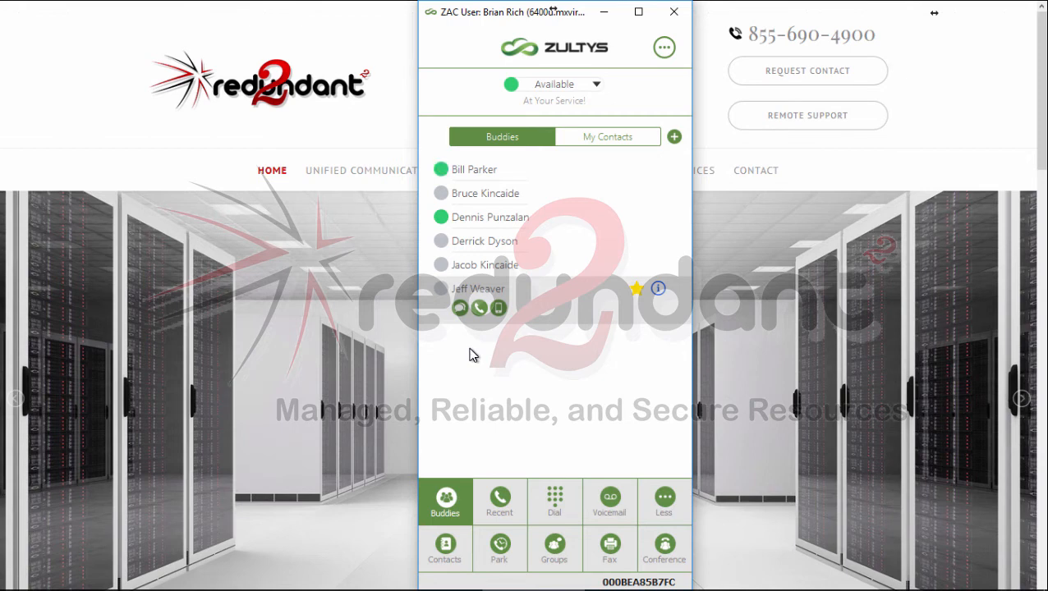
click(169, 289)
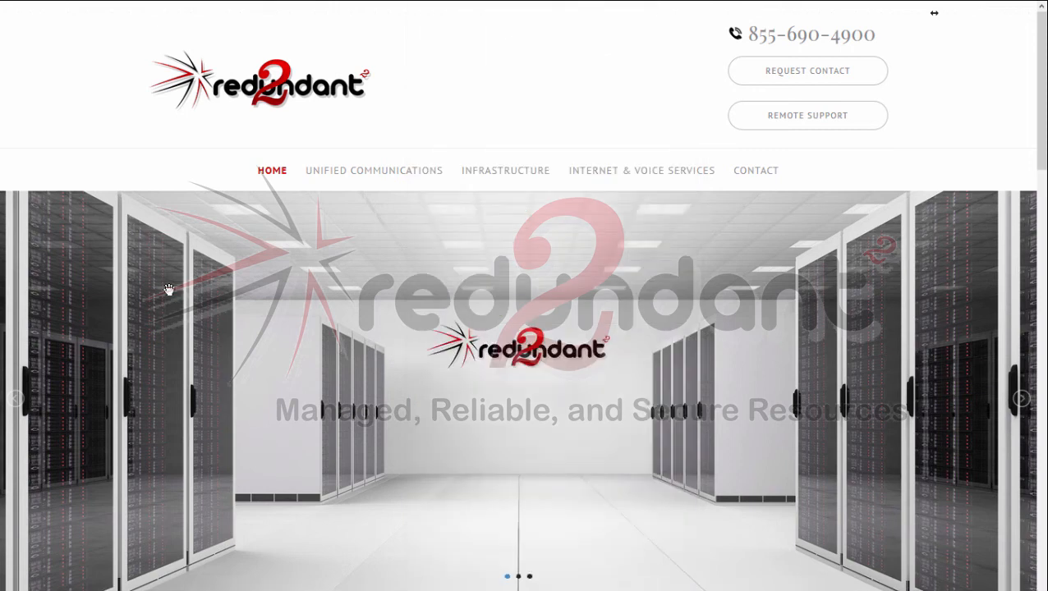